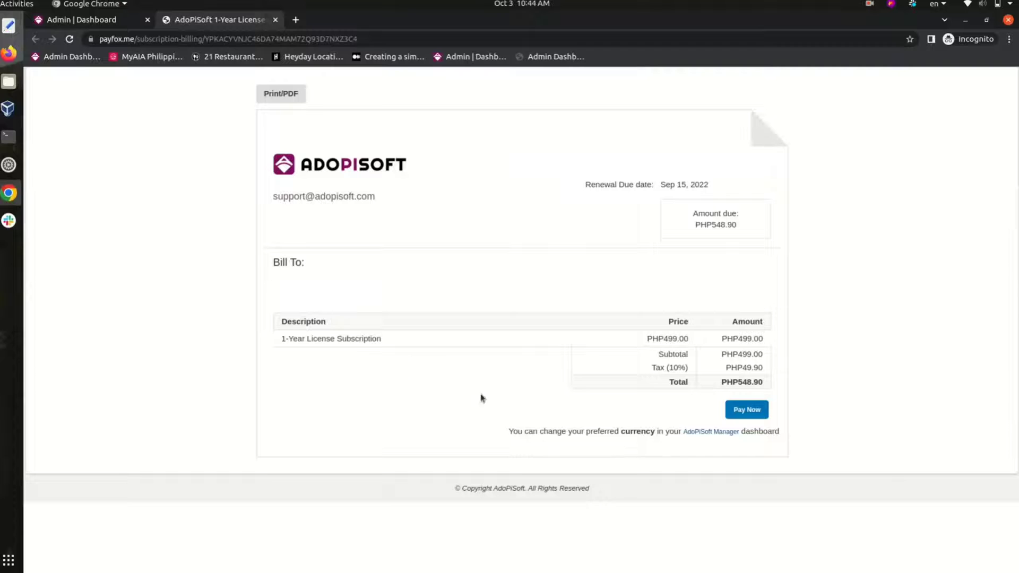
Proceed with Pay Now on the 1-Year License Subscription invoice of PHP548.90
left_click(746, 409)
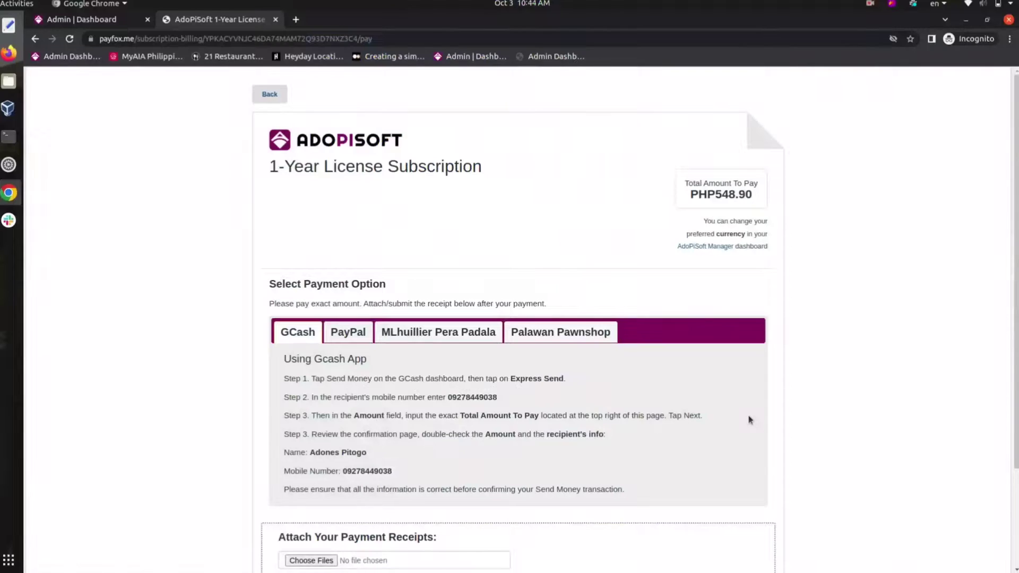
scroll(749, 420, "down", 3)
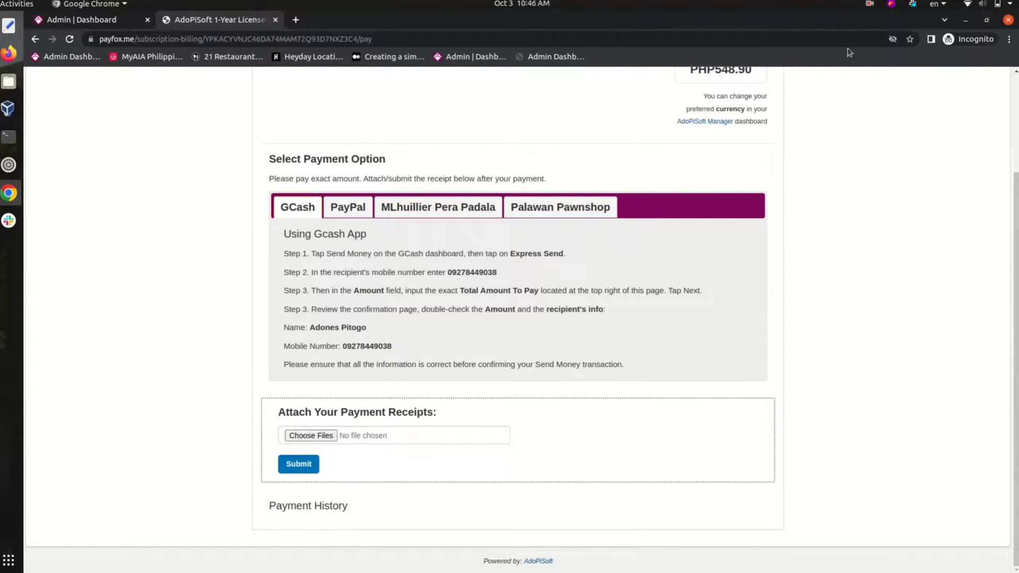
Upload the GCash receipt JPG from Downloads and submit it so Payment History lists it as pending
left_click(310, 435)
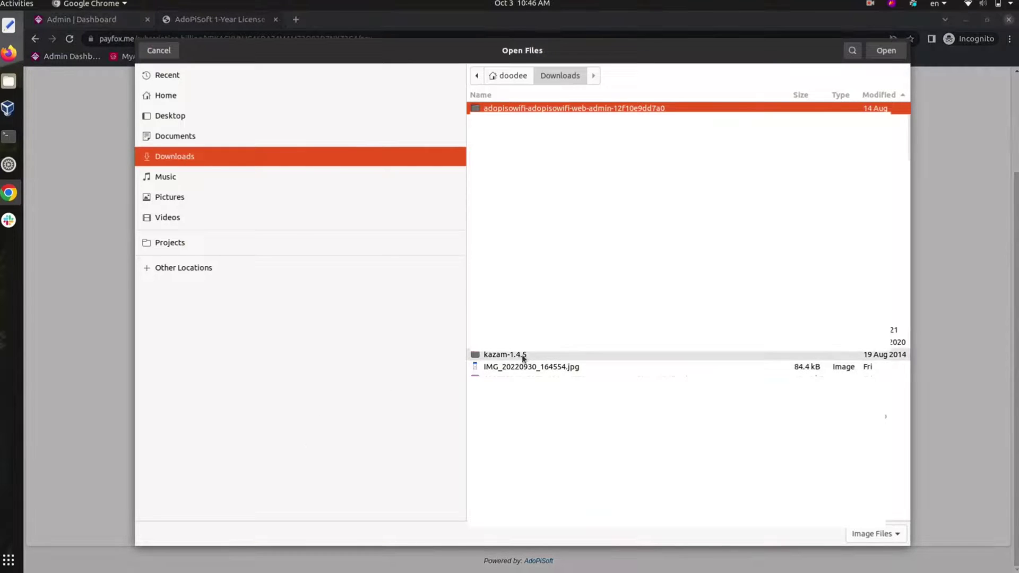
left_click(530, 367)
double_click(533, 368)
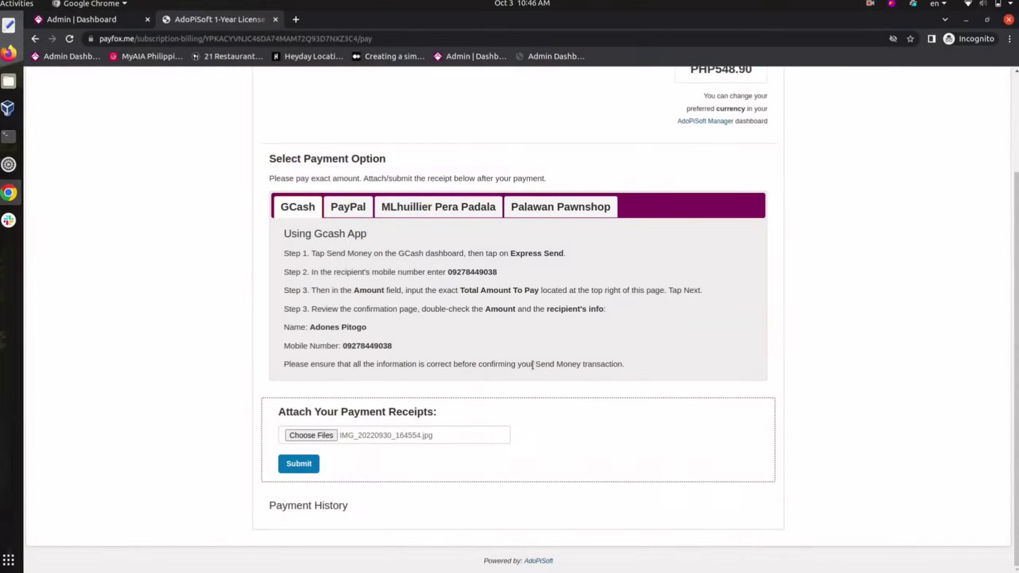
left_click(304, 467)
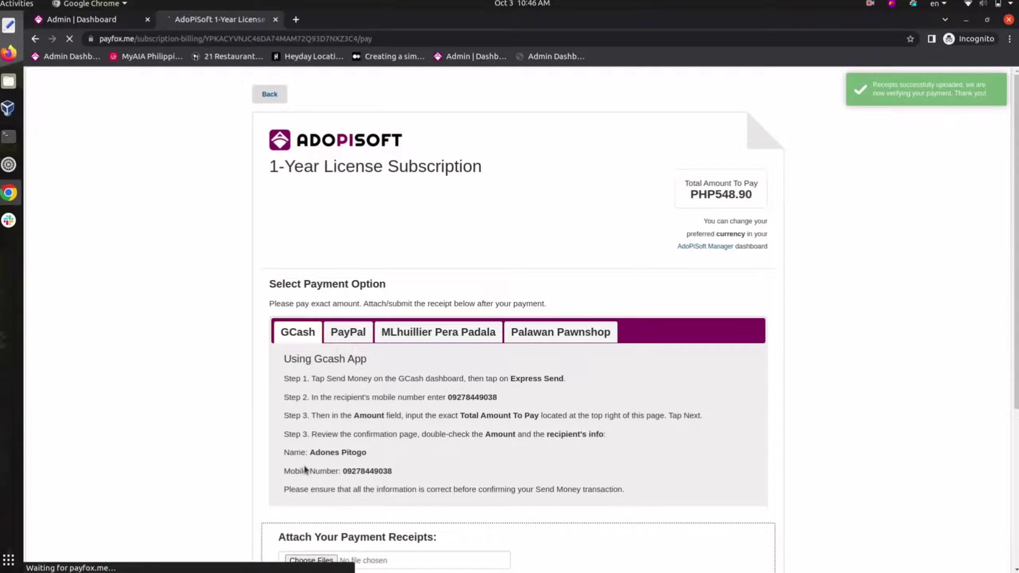
scroll(304, 468, "down", 3)
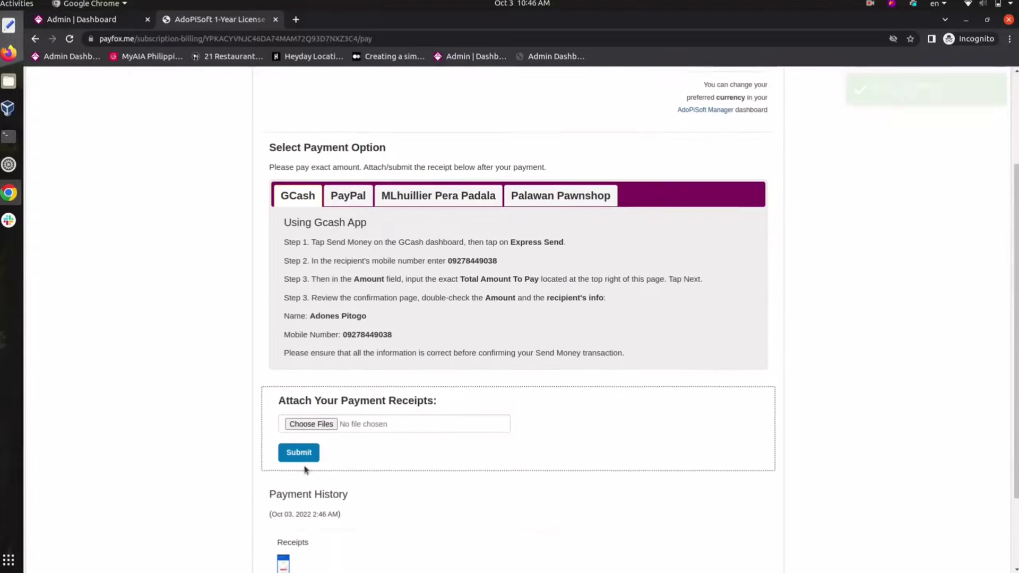
scroll(304, 468, "down", 2)
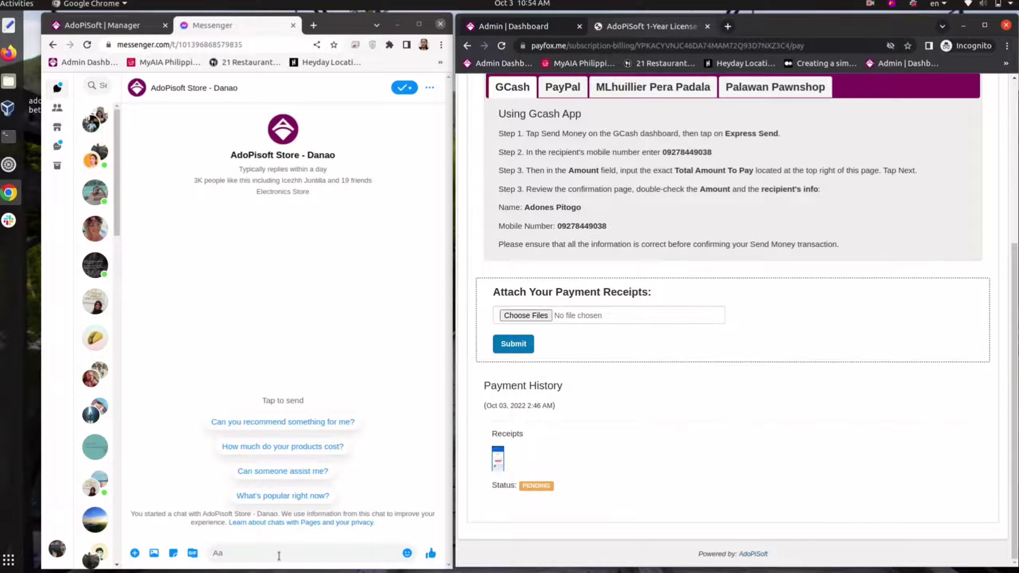
Send the payment notice to the store, then reply with a confirmation after the renewal message
left_click(279, 556)
type("Hello, payment sent t")
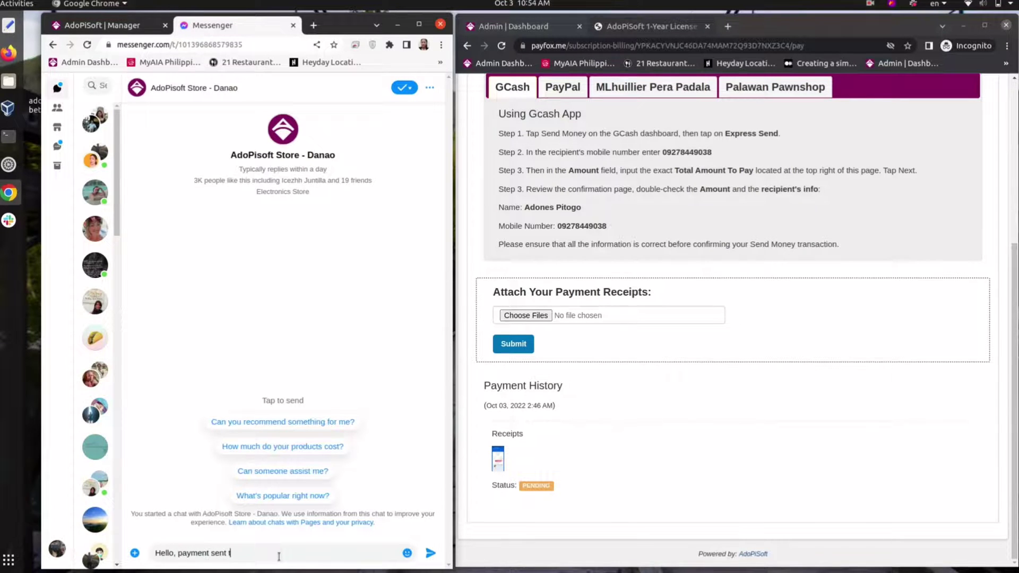
type("hru gcash for renewal of ")
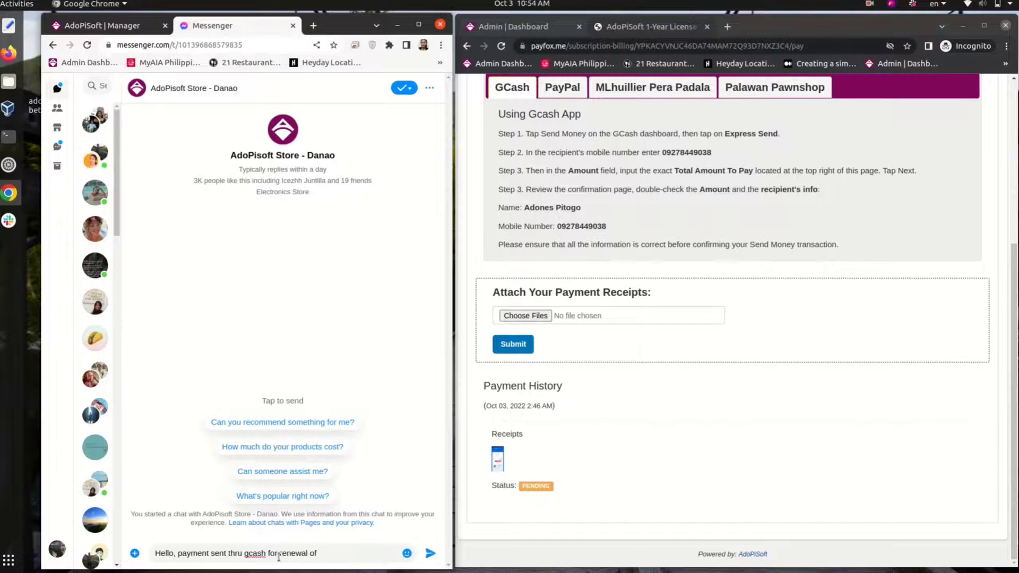
type("expired recurring annual license.")
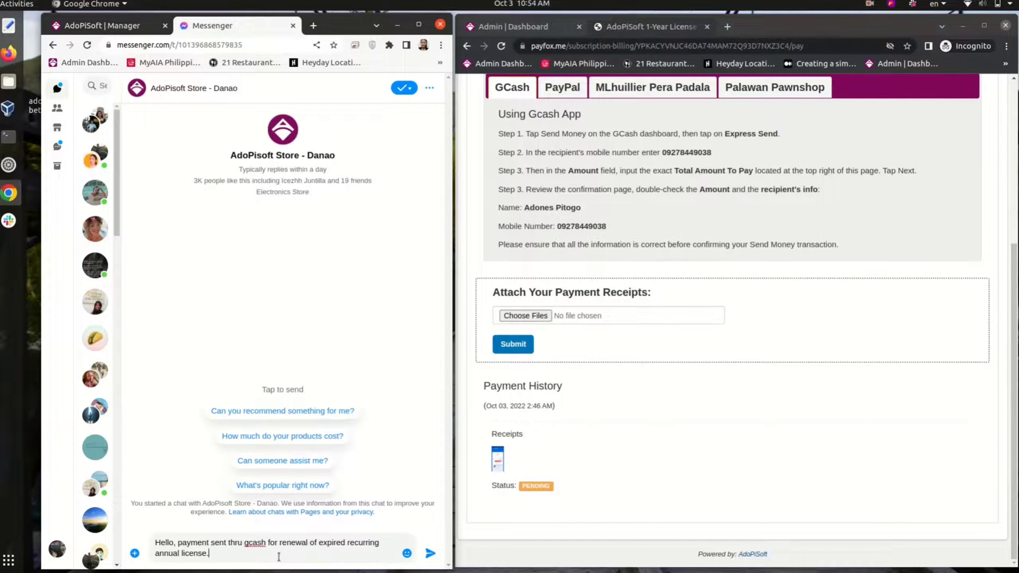
type(" please verify, thank you.")
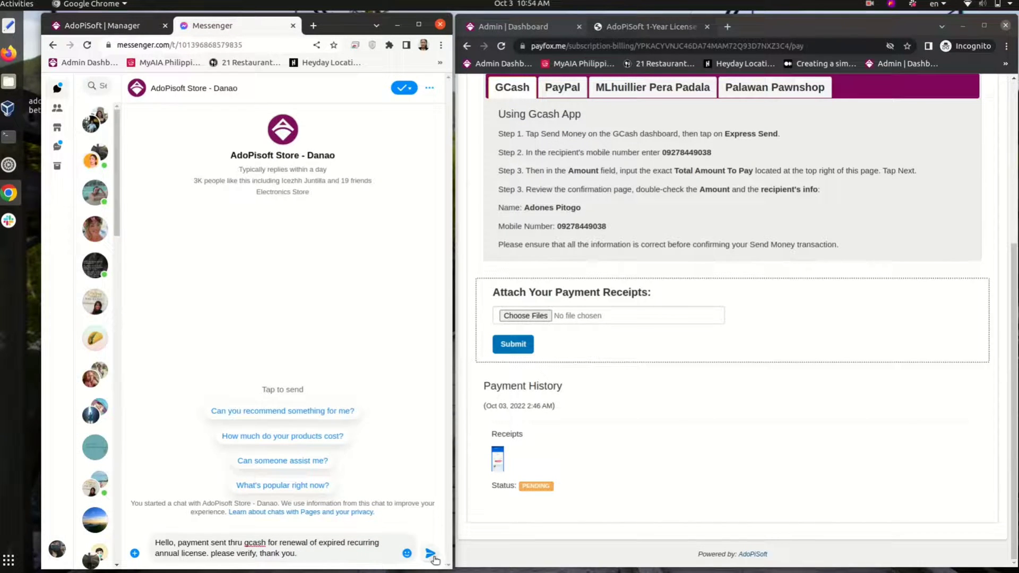
left_click(431, 554)
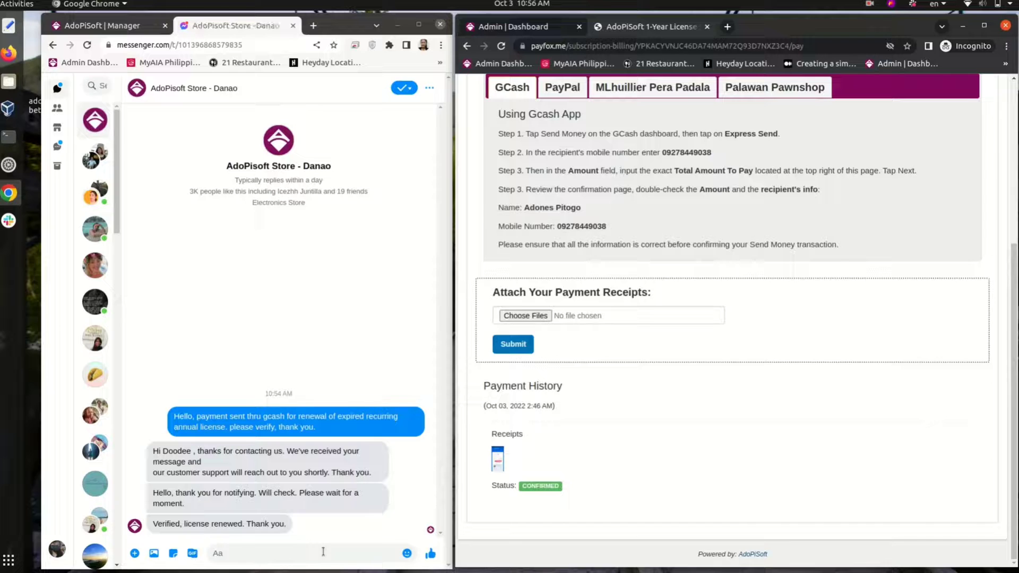
type("Confirmed st")
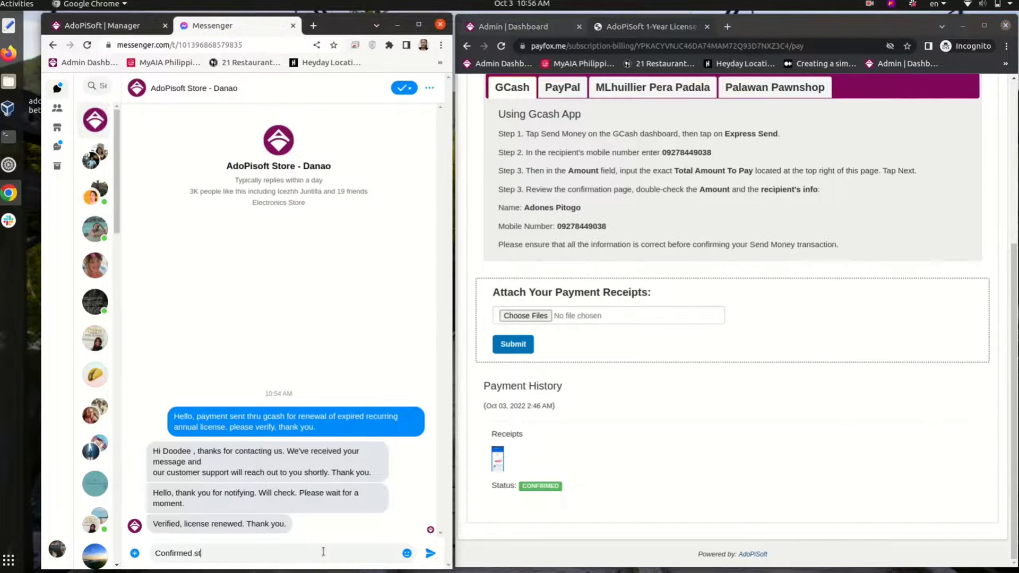
type("atus on my end, thank you.")
key("Return")
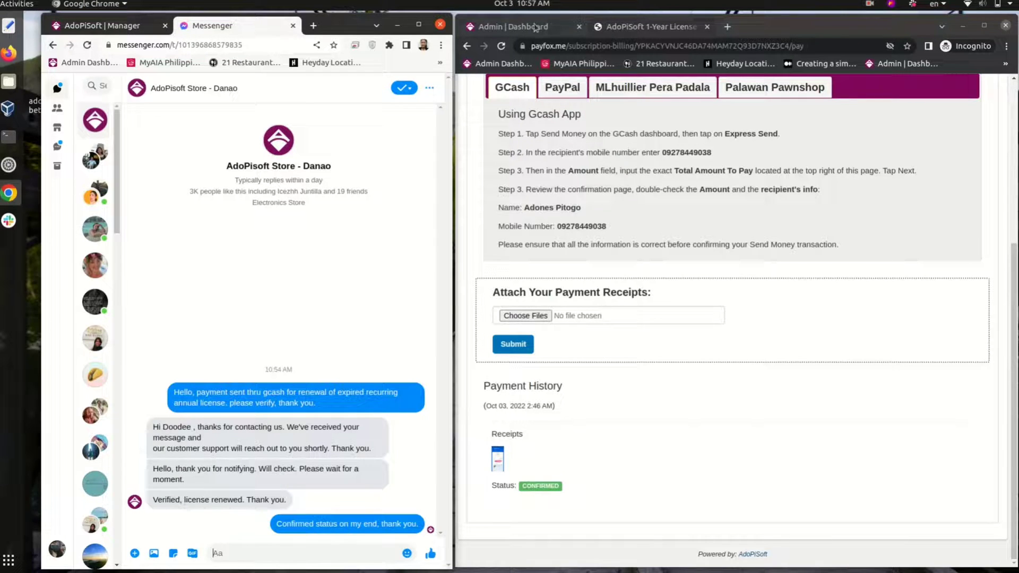
Reload the Admin dashboard and the license manager listing to show the Sep 15, 2023 renewal
left_click(535, 26)
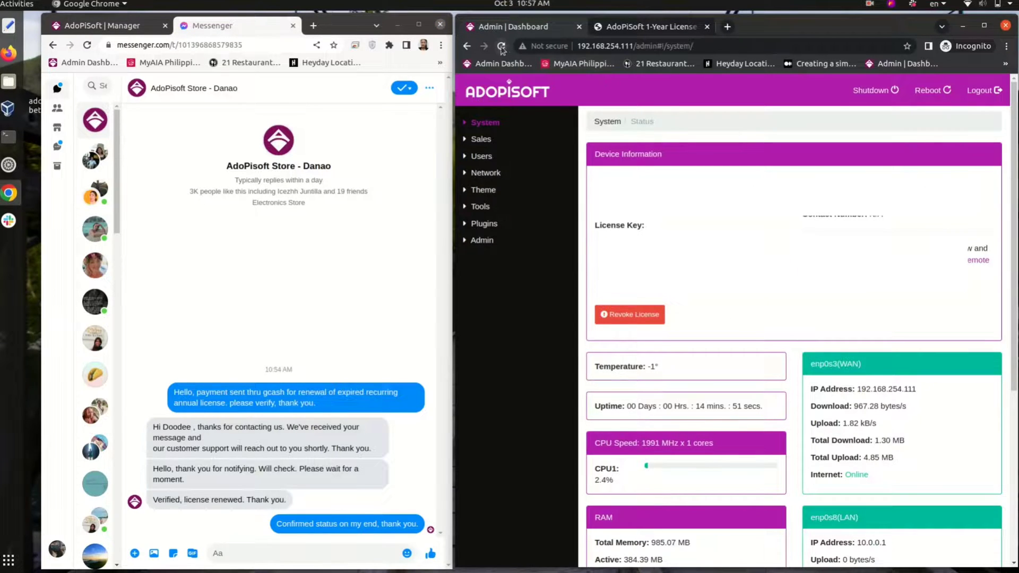
left_click(501, 47)
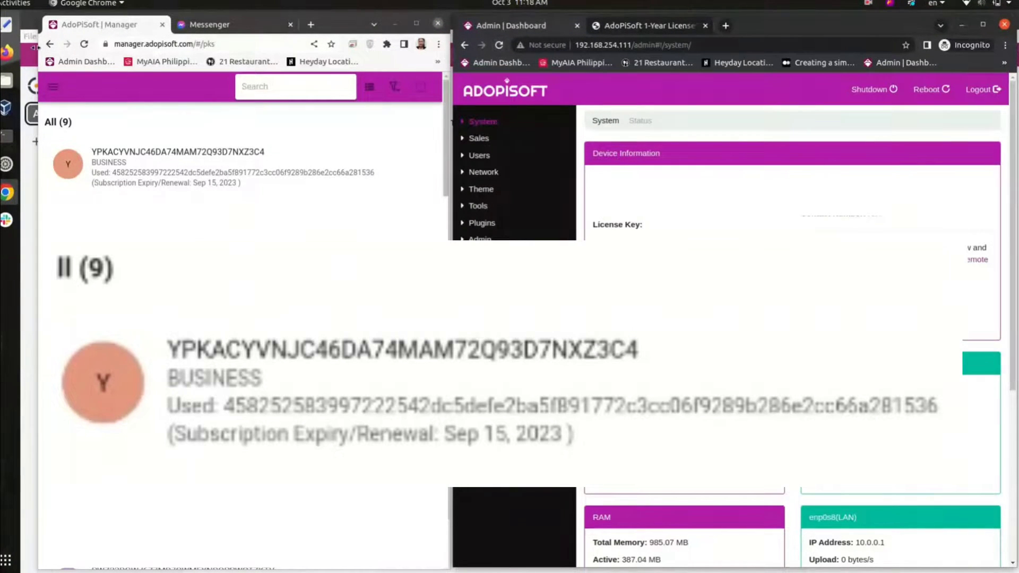
left_click(85, 43)
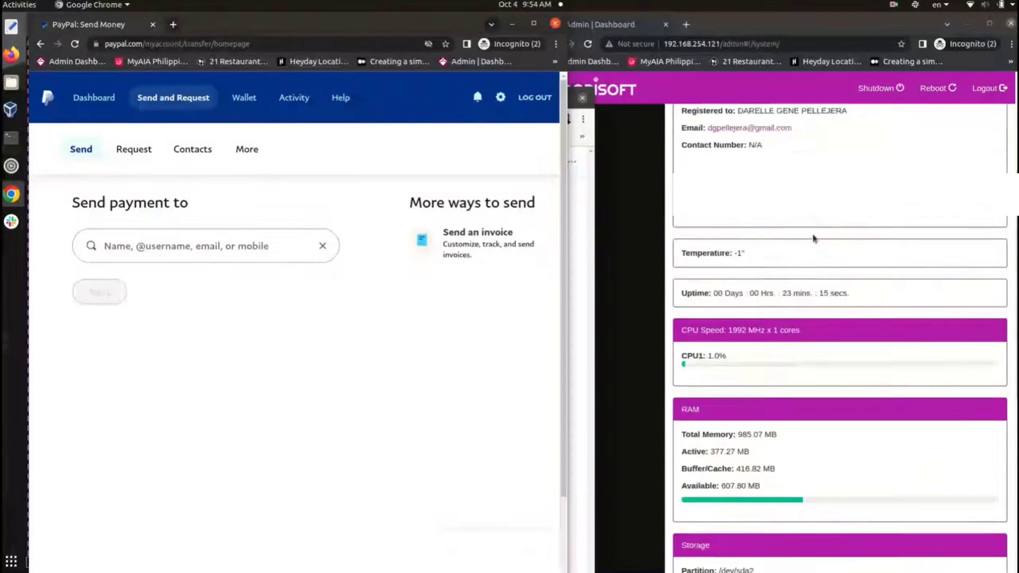
scroll(814, 238, "up", 3)
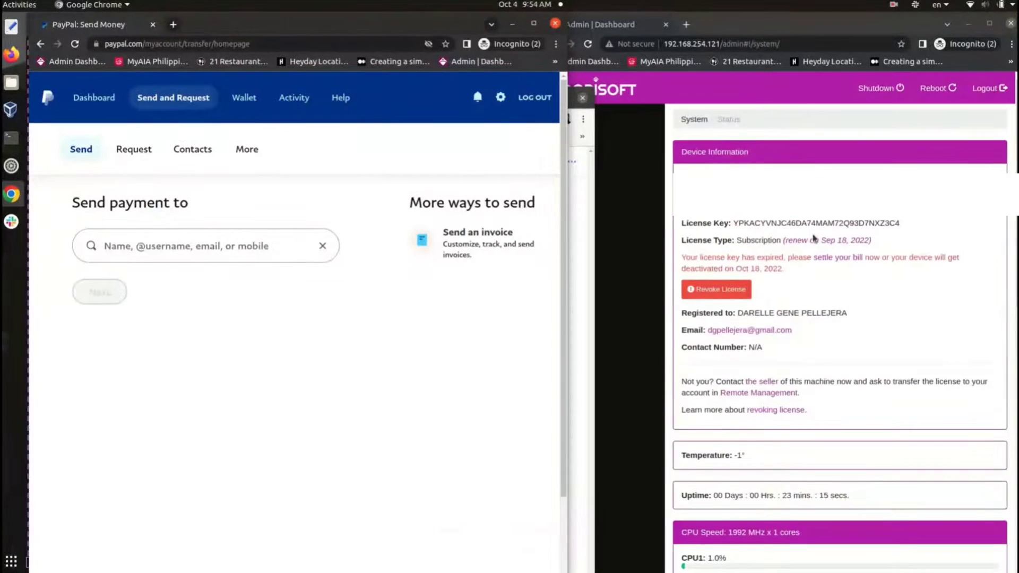
Open the renewal bill for the expired license and proceed with Pay Now
left_click(588, 43)
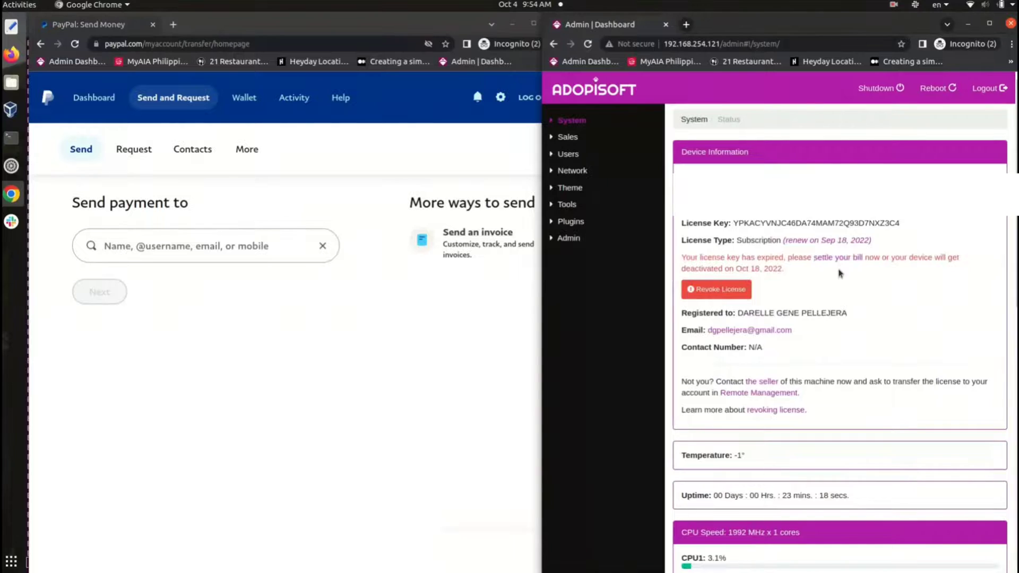
left_click(839, 241)
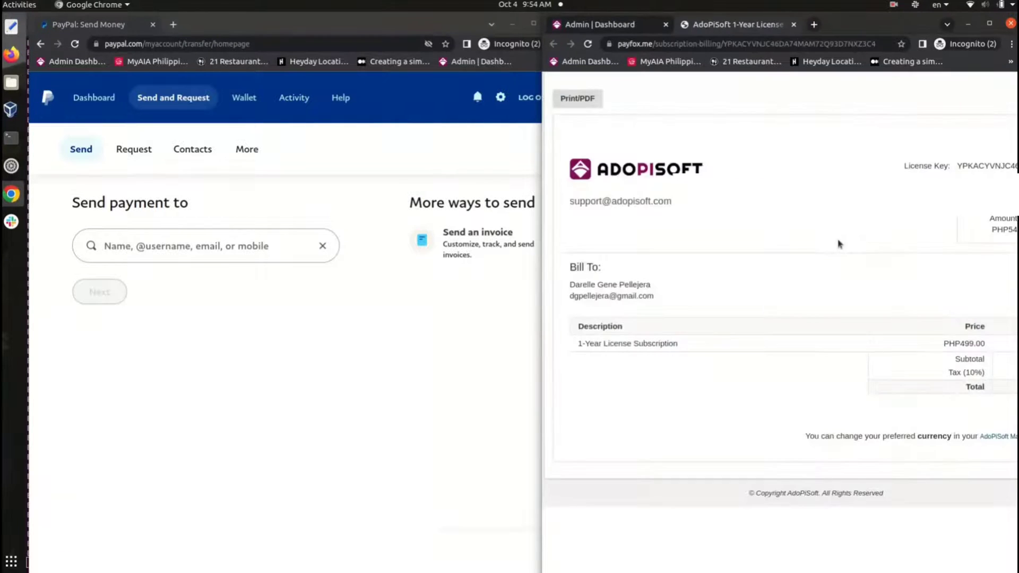
scroll(921, 275, "right", 3)
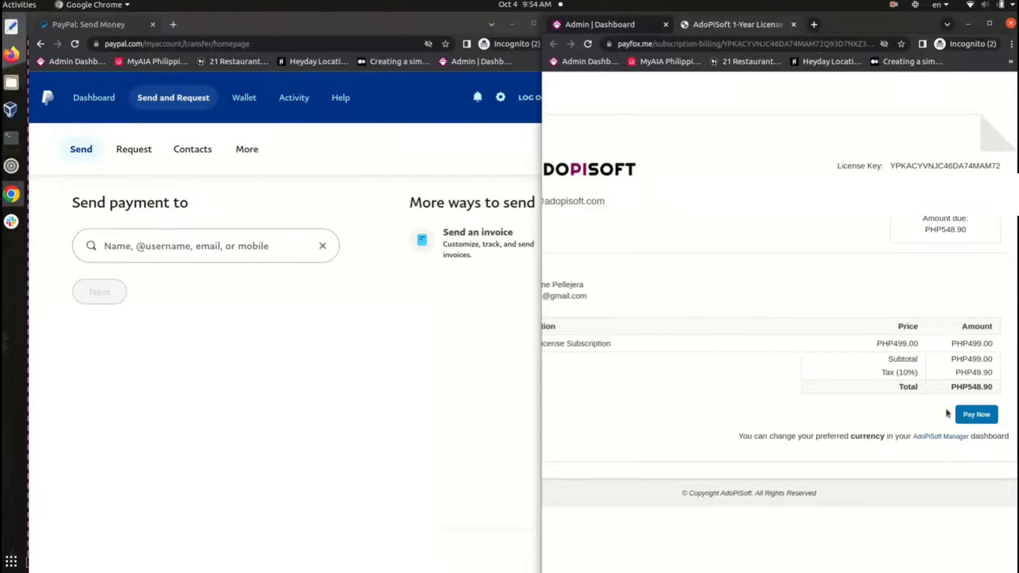
left_click(975, 415)
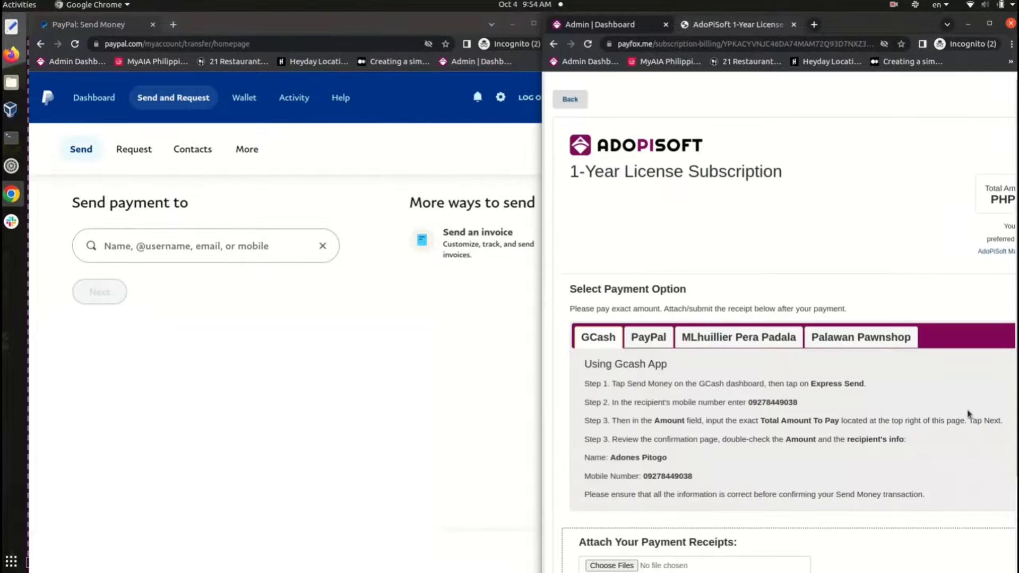
Show the PayPal instructions and select the recipient email address for copying
left_click(672, 340)
scroll(671, 340, "down", 2)
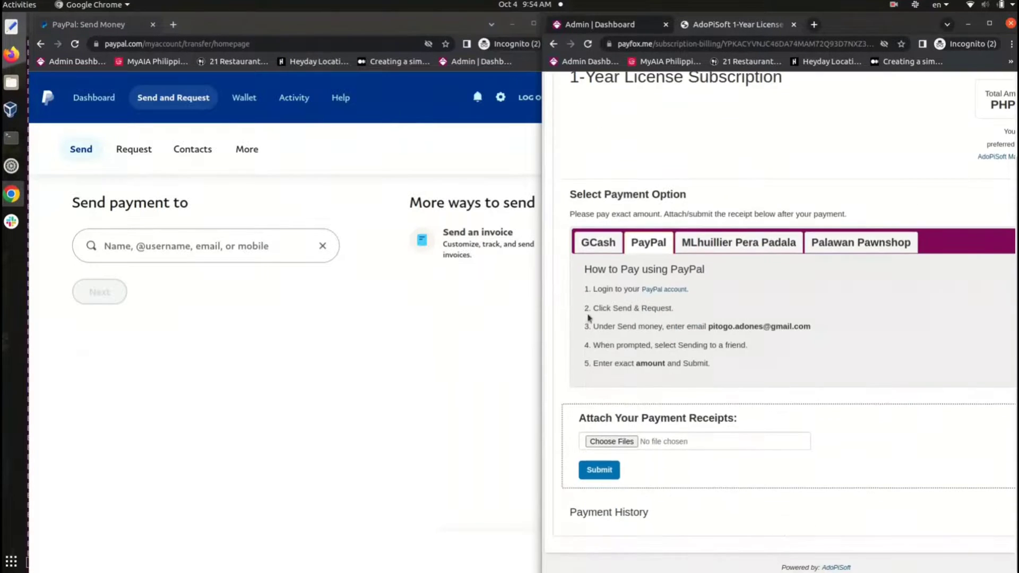
left_click(435, 310)
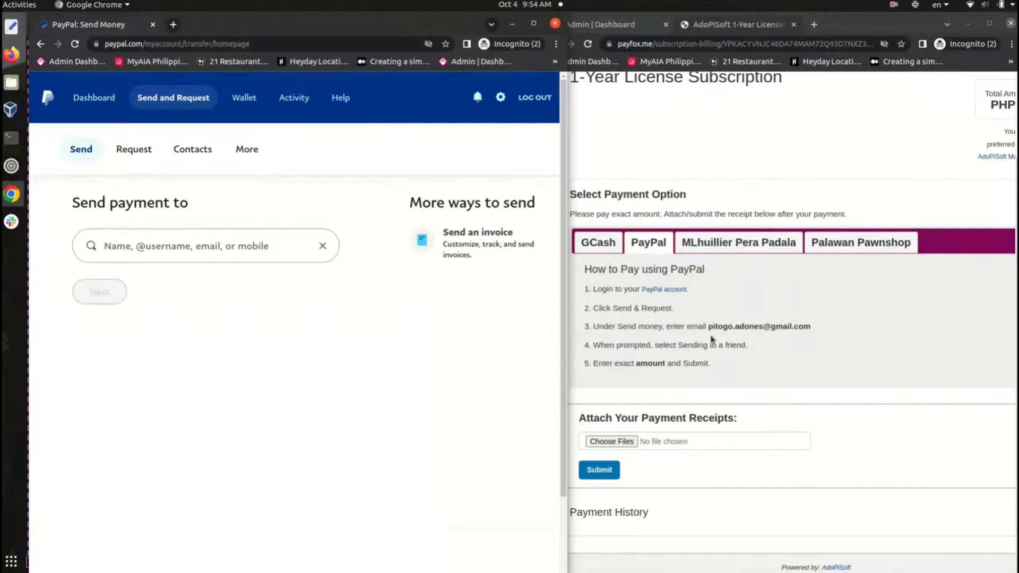
left_click_drag(707, 326, 811, 325)
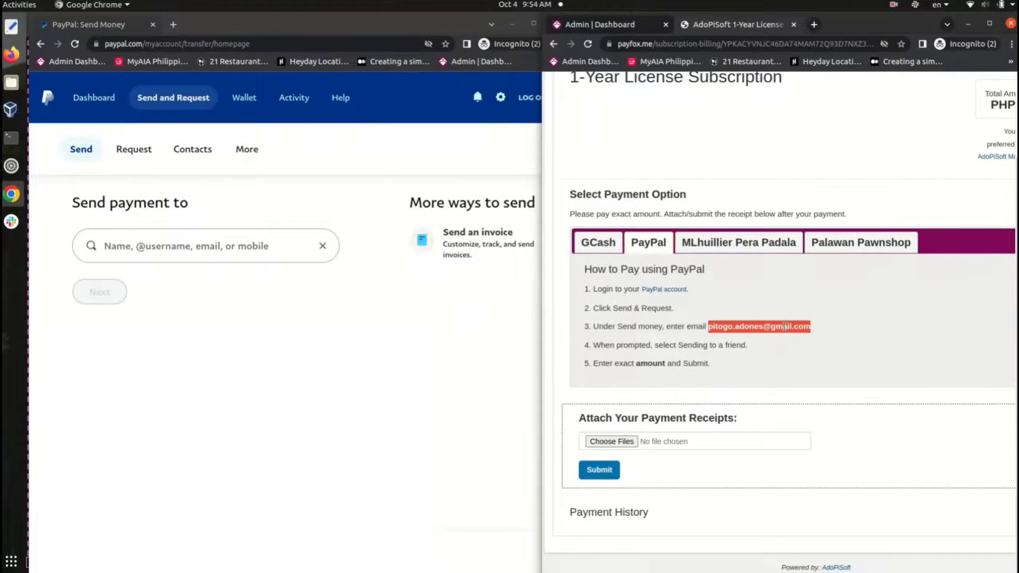
Copy the recipient email into PayPal's search and choose Ado Technology Services as payee
right_click(783, 326)
left_click(800, 335)
left_click(144, 241)
key("ctrl+v")
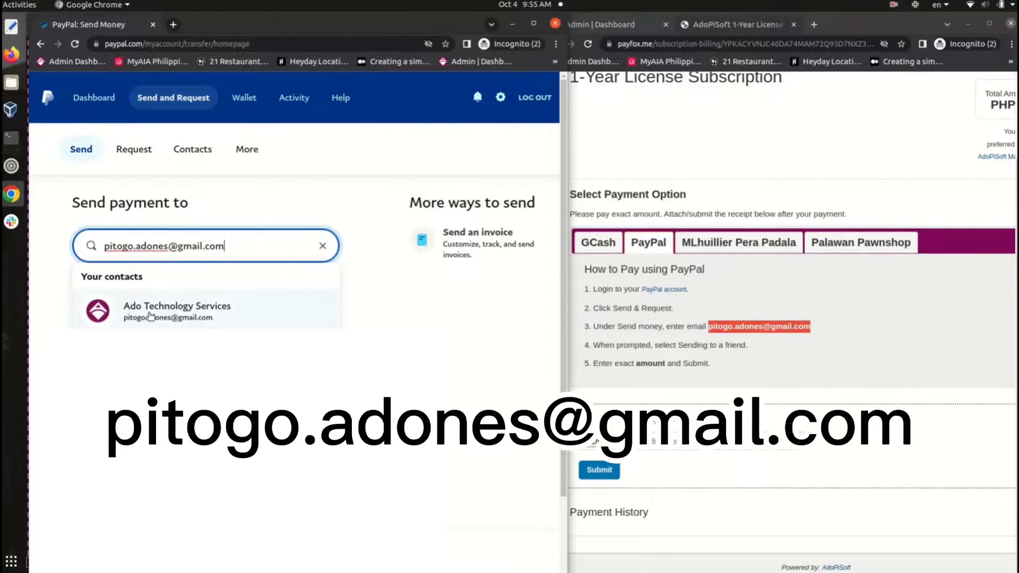
left_click(149, 311)
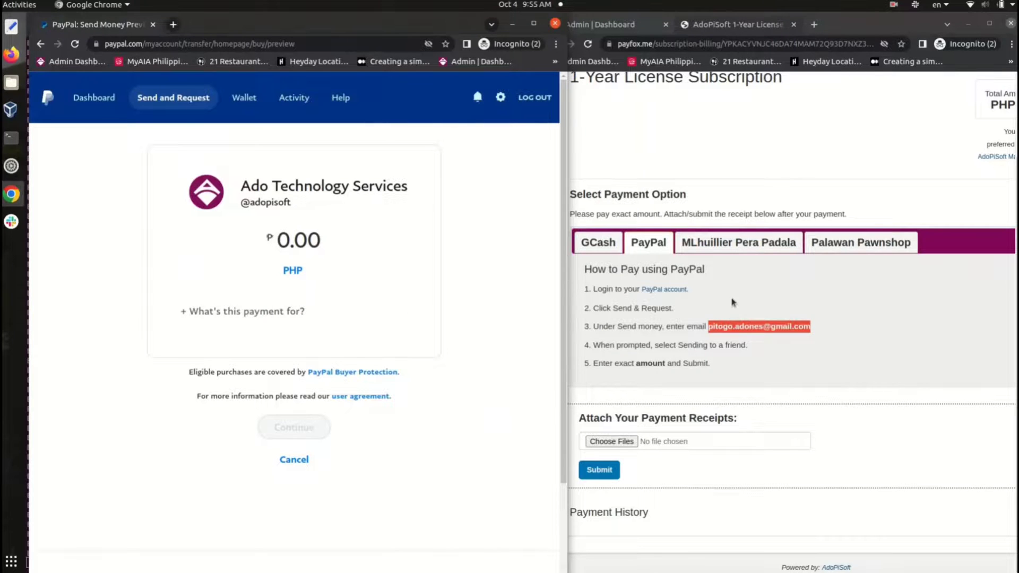
scroll(799, 309, "up", 3)
scroll(870, 267, "right", 3)
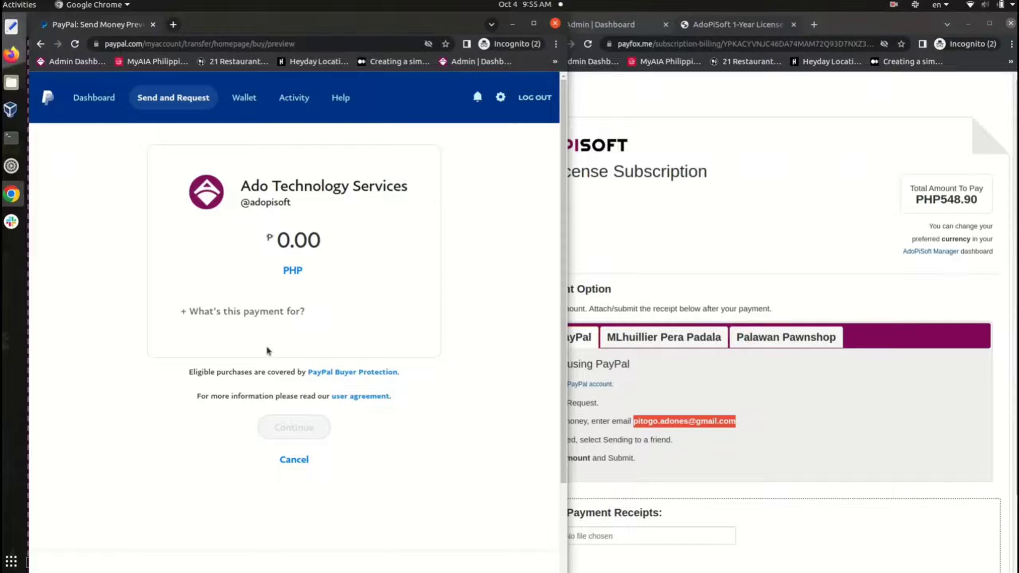
type("548.90")
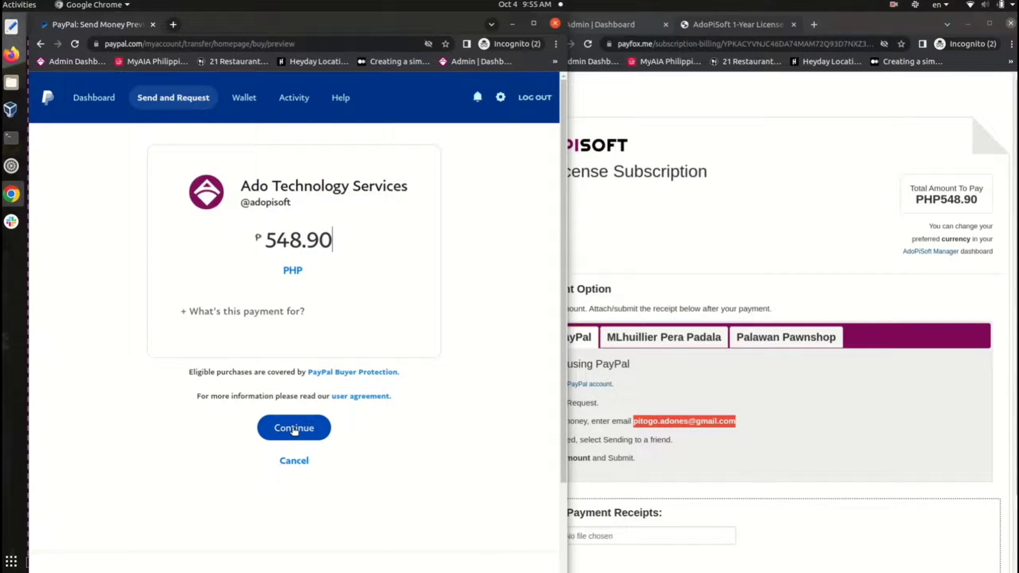
Send ₱548.90 with the note 'payment for renewal of recurring license'
left_click(254, 311)
type("payment fo")
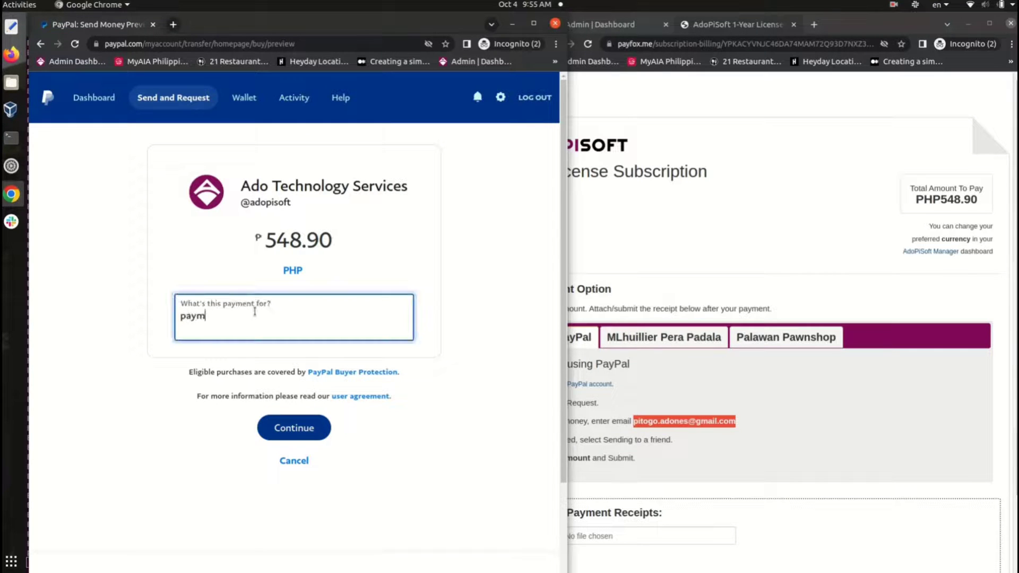
type("r recurring license")
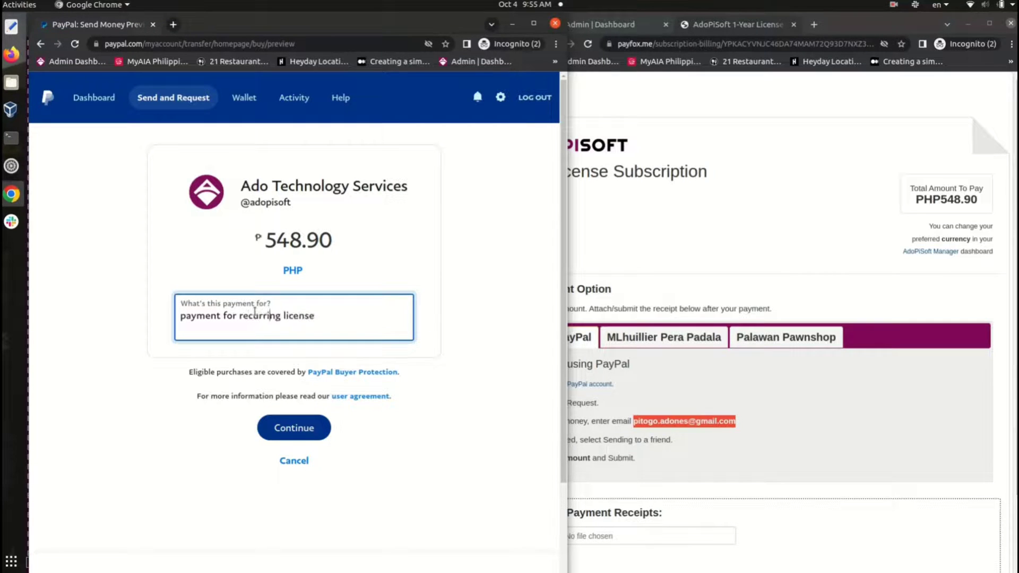
left_click(239, 316)
type("renewal of")
left_click(294, 427)
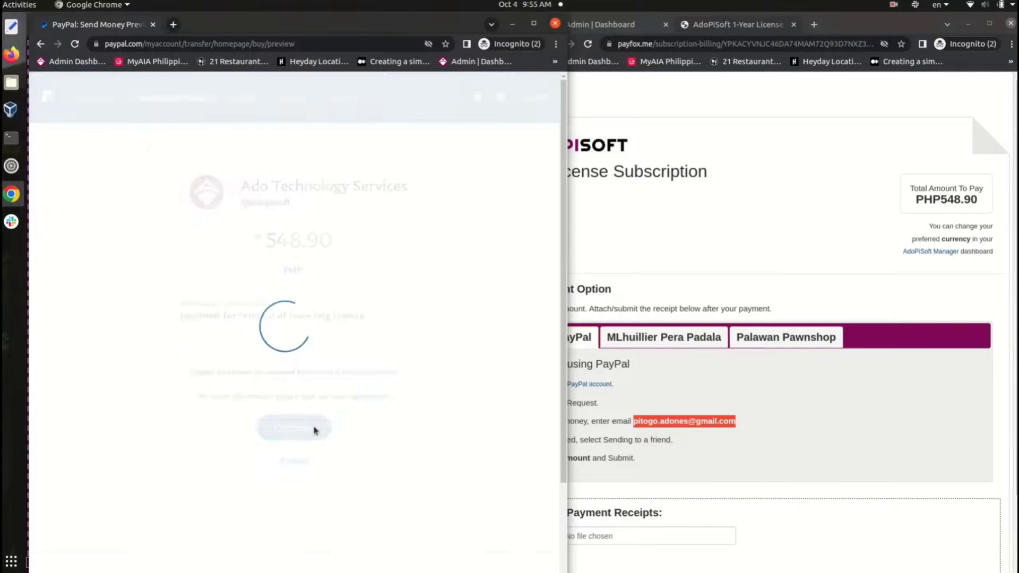
scroll(315, 431, "down", 5)
left_click(293, 389)
scroll(313, 332, "up", 2)
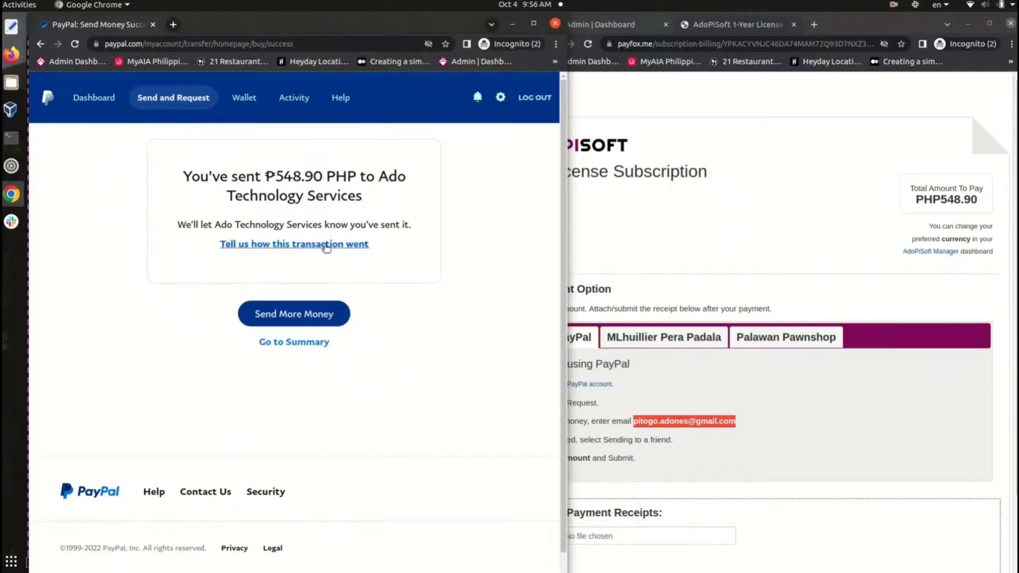
Open the Ado Technology payment from the account summary and select its Transaction ID
left_click(300, 343)
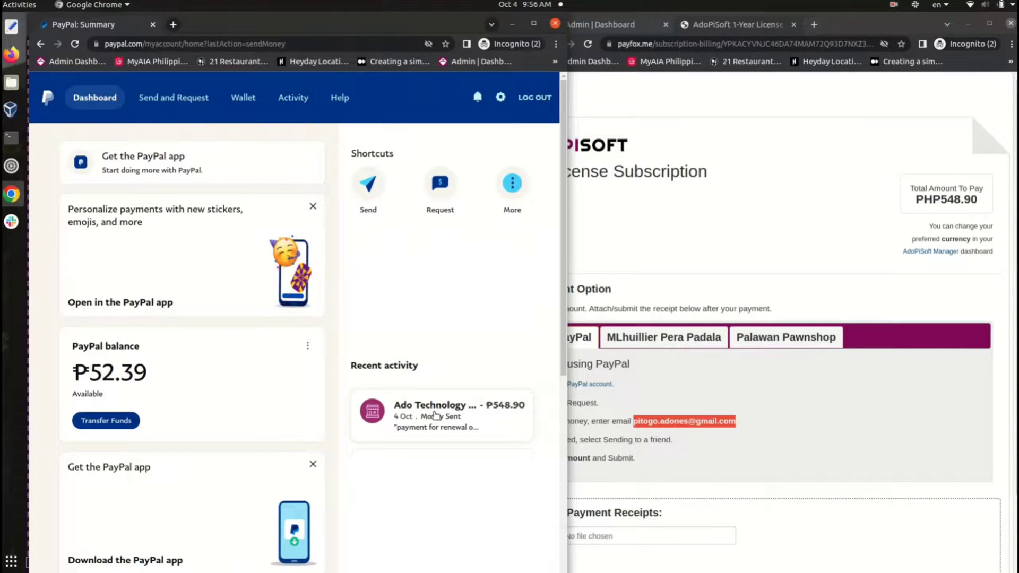
left_click(436, 416)
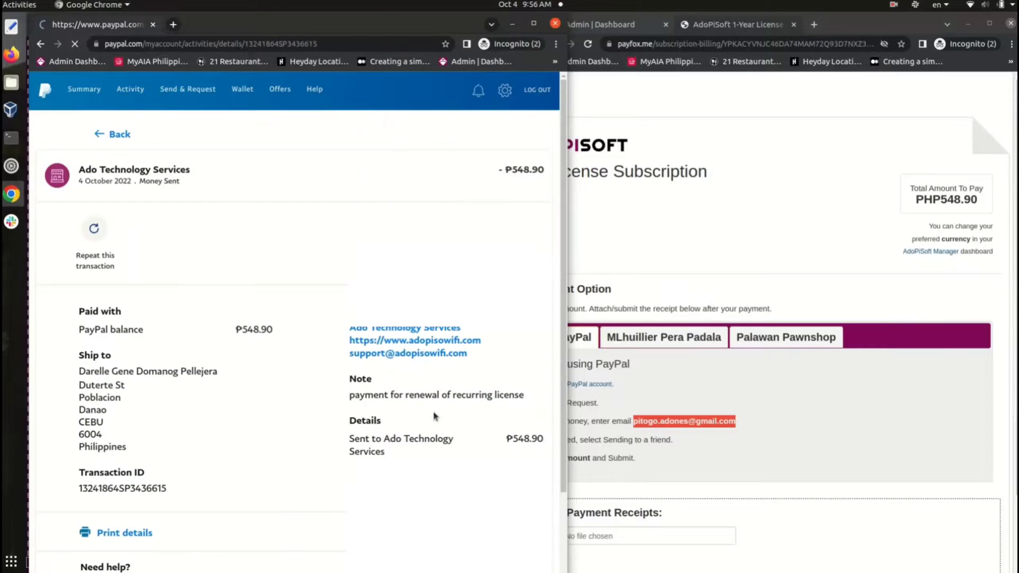
scroll(436, 416, "down", 3)
double_click(122, 379)
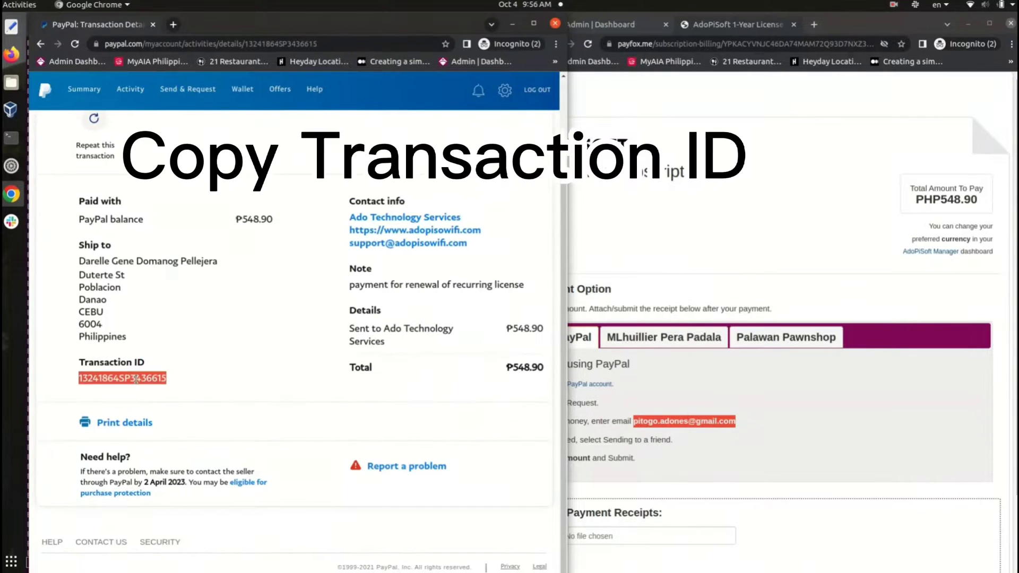
Save the transaction details as a PDF and bring the payment portal forward
left_click(124, 421)
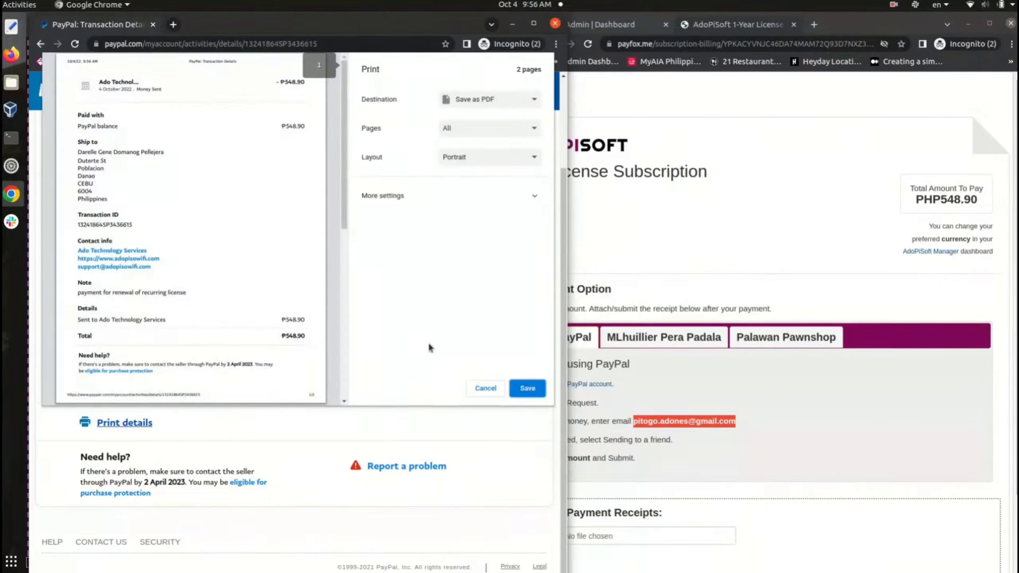
scroll(152, 287, "down", 5)
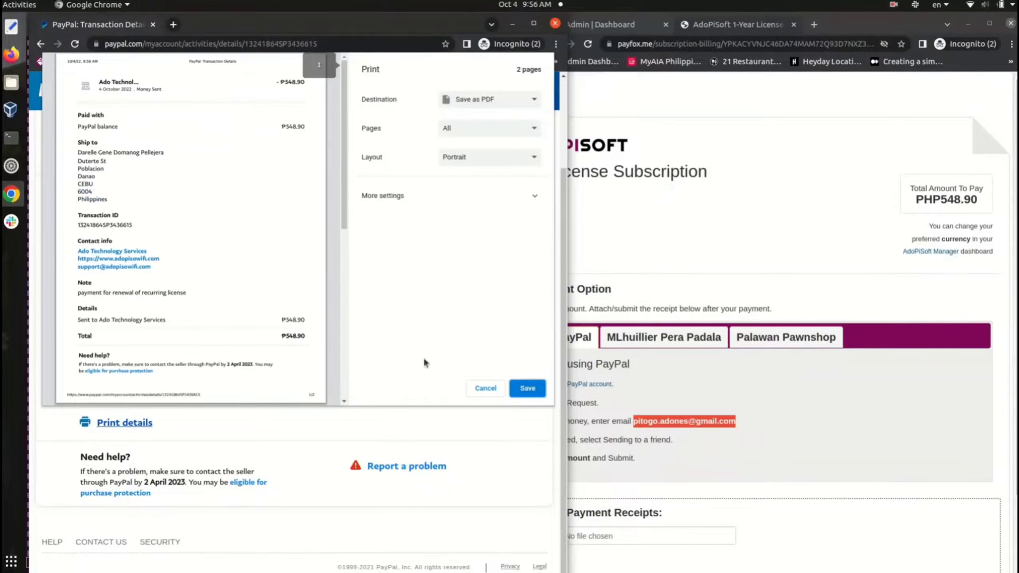
left_click(527, 388)
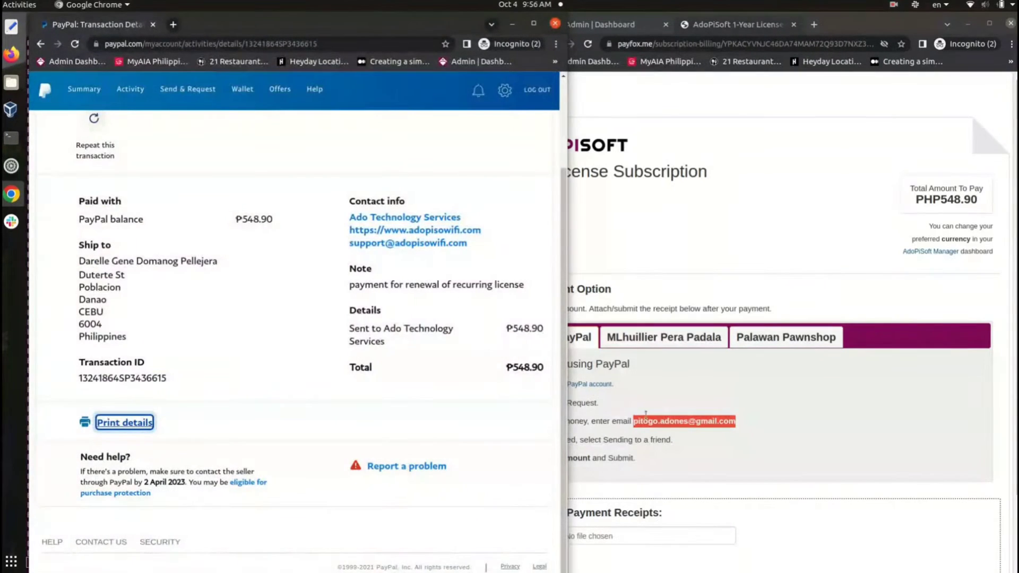
left_click(679, 406)
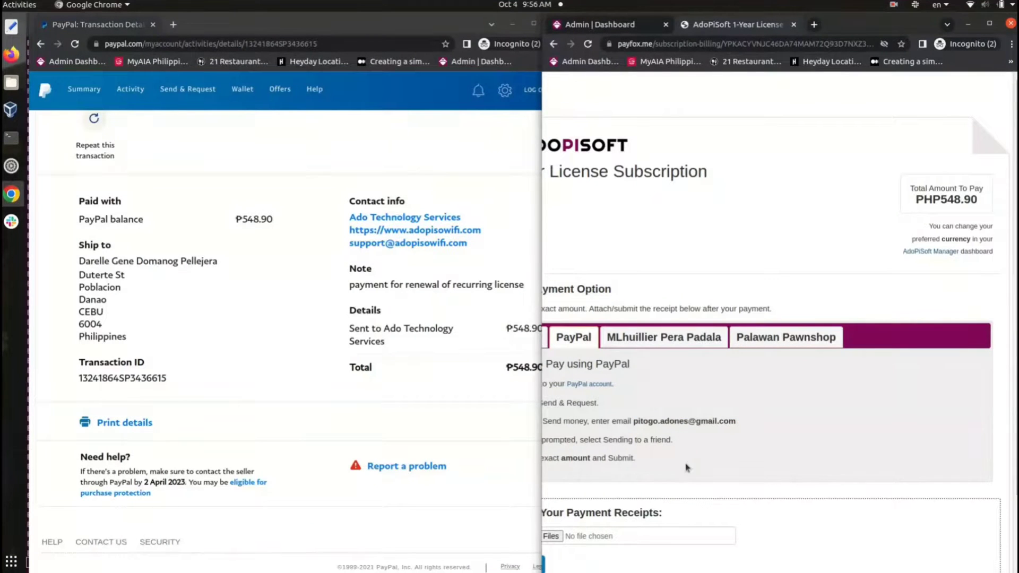
Upload PayPal_ Transaction Details.pdf as the receipt and submit it to Payment History
left_click(989, 24)
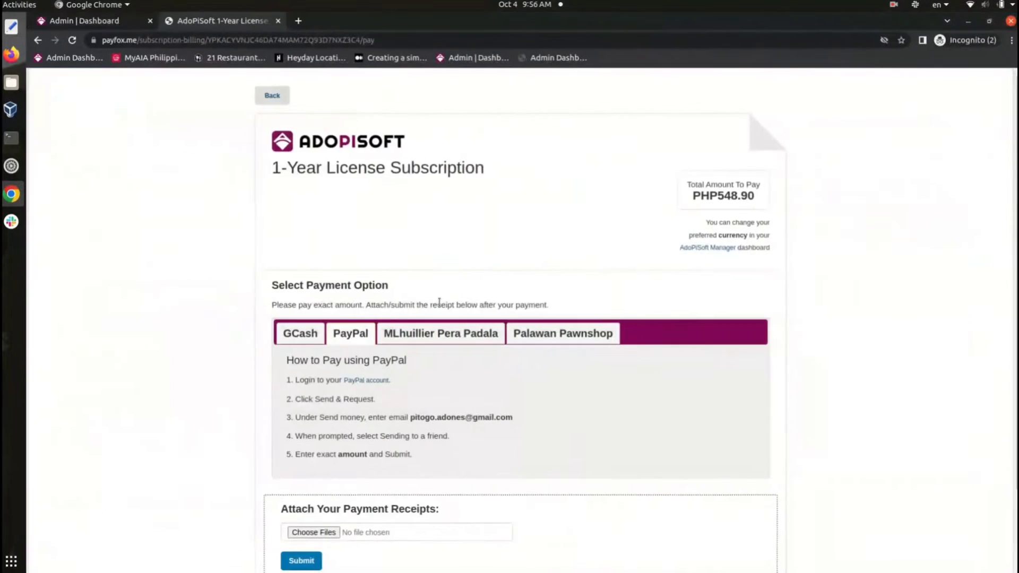
scroll(387, 434, "down", 2)
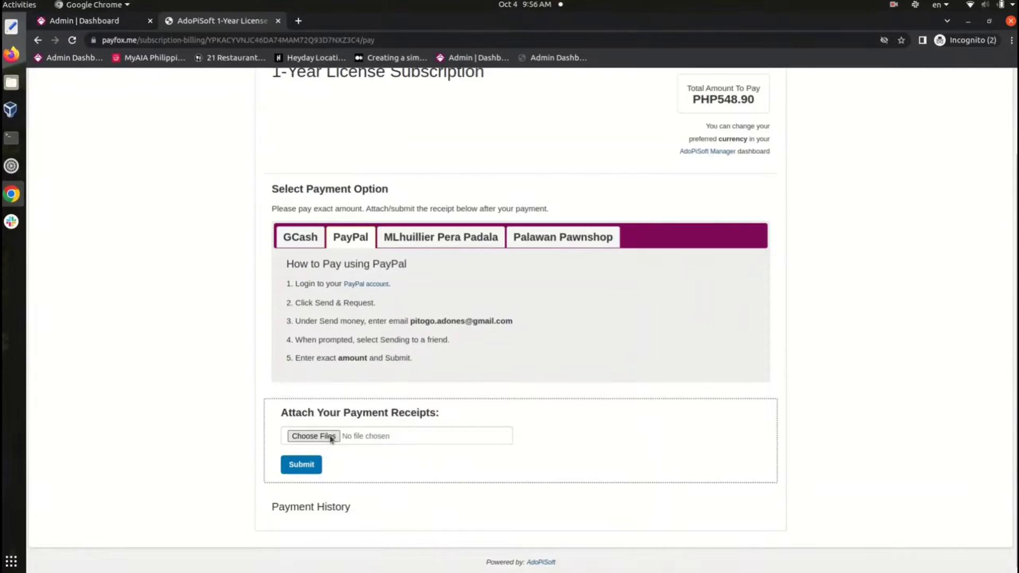
left_click(313, 435)
double_click(568, 112)
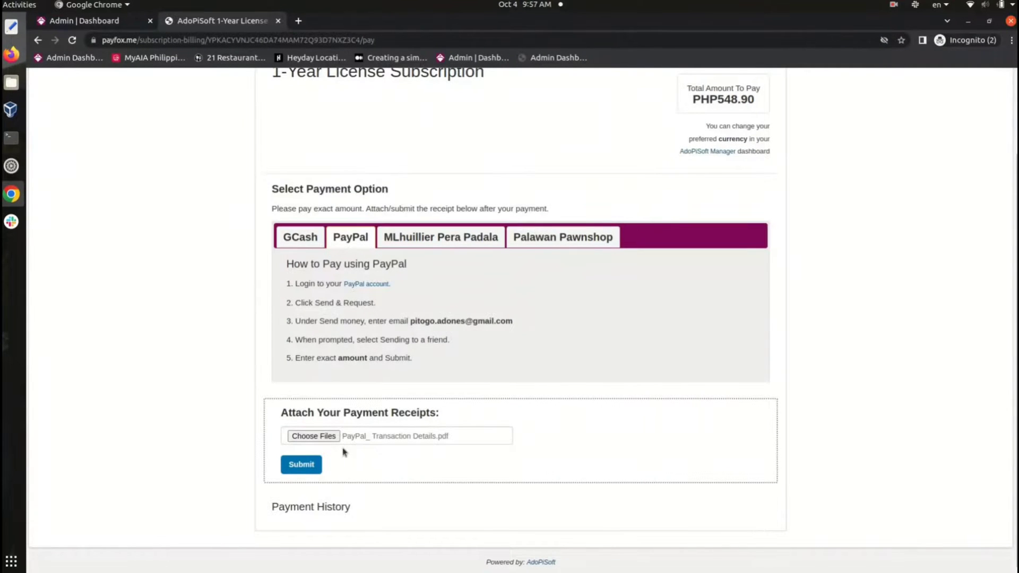
left_click(307, 472)
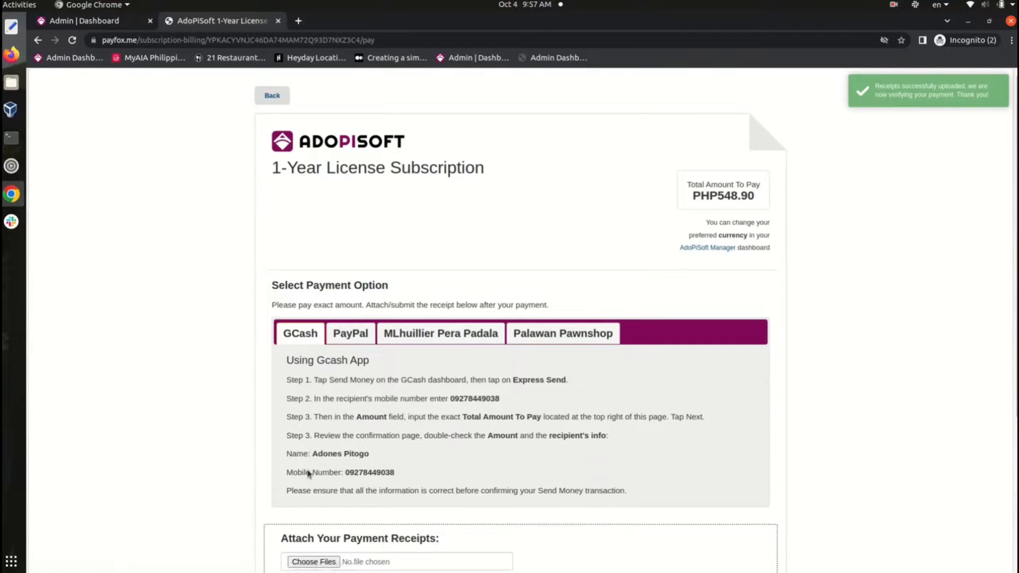
scroll(308, 472, "down", 5)
scroll(307, 472, "up", 5)
scroll(308, 473, "down", 3)
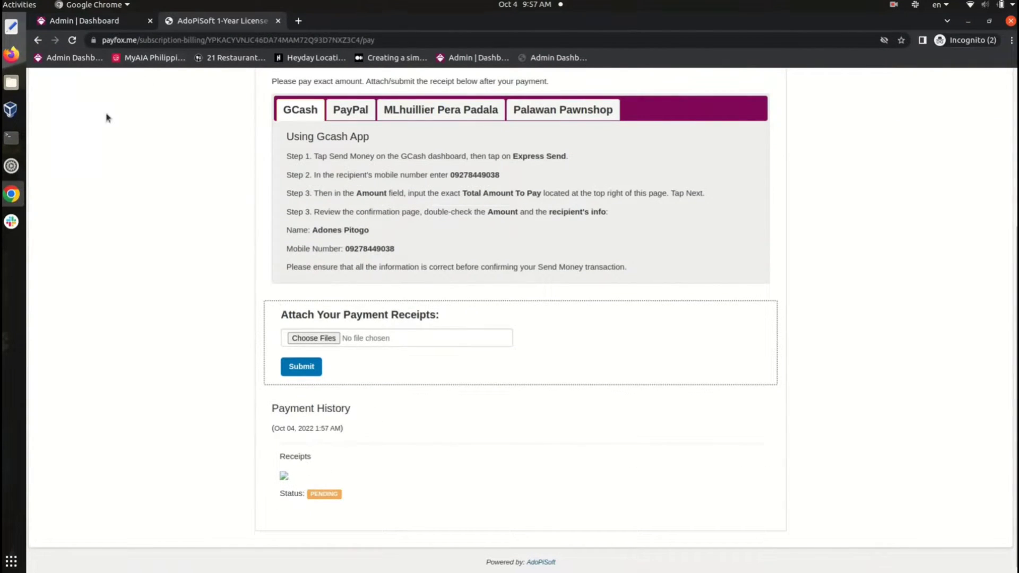
Switch to Messenger and send AdoPiSoft the notice that the renewal was paid via PayPal
left_click(11, 193)
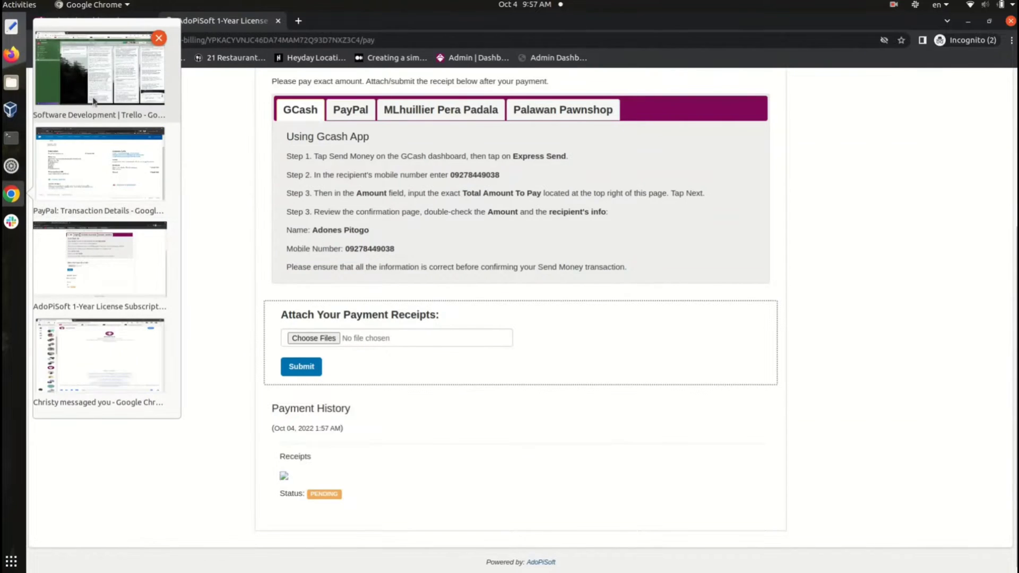
left_click(98, 358)
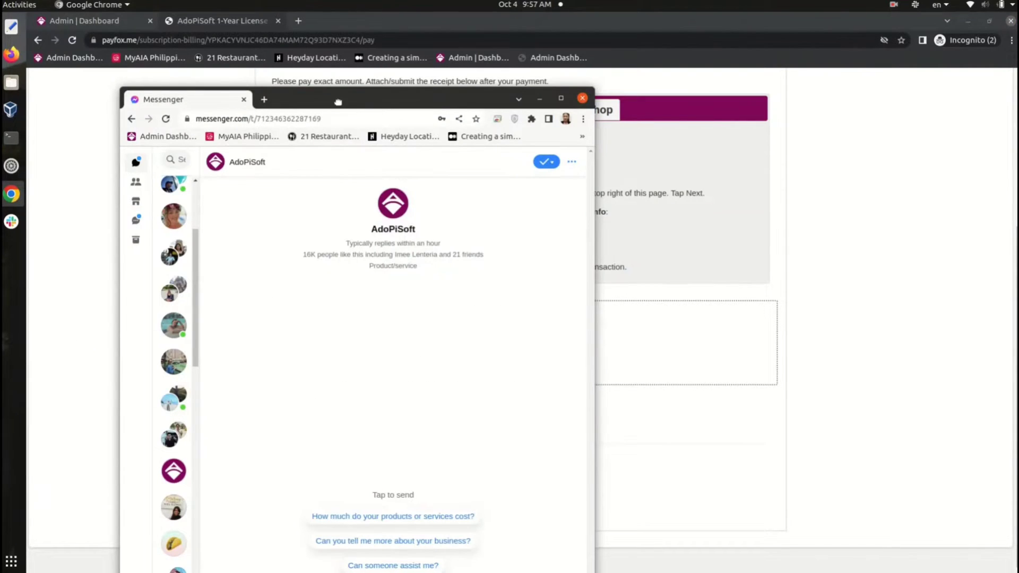
left_click_drag(339, 102, 342, 24)
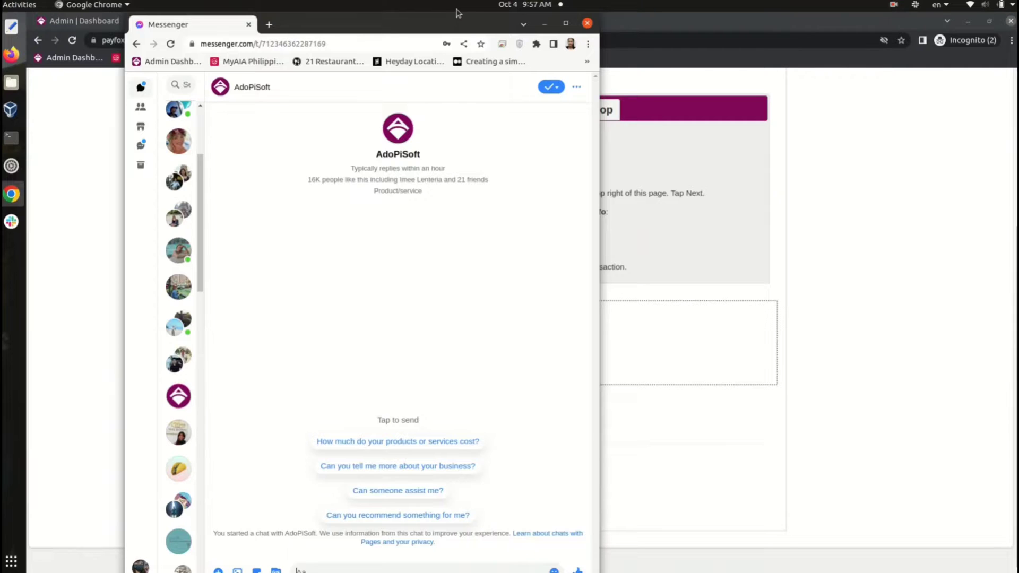
left_click_drag(456, 16, 455, 54)
left_click(359, 521)
type("Good day! I sent apayment for renewal of my ru")
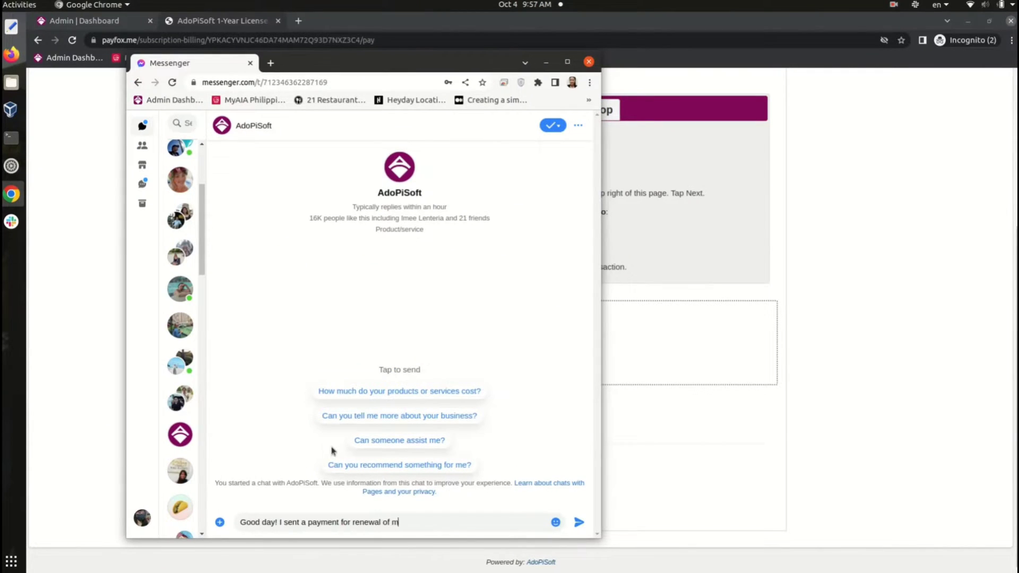
type("ing license via paypal. Kindly check.")
key("Return")
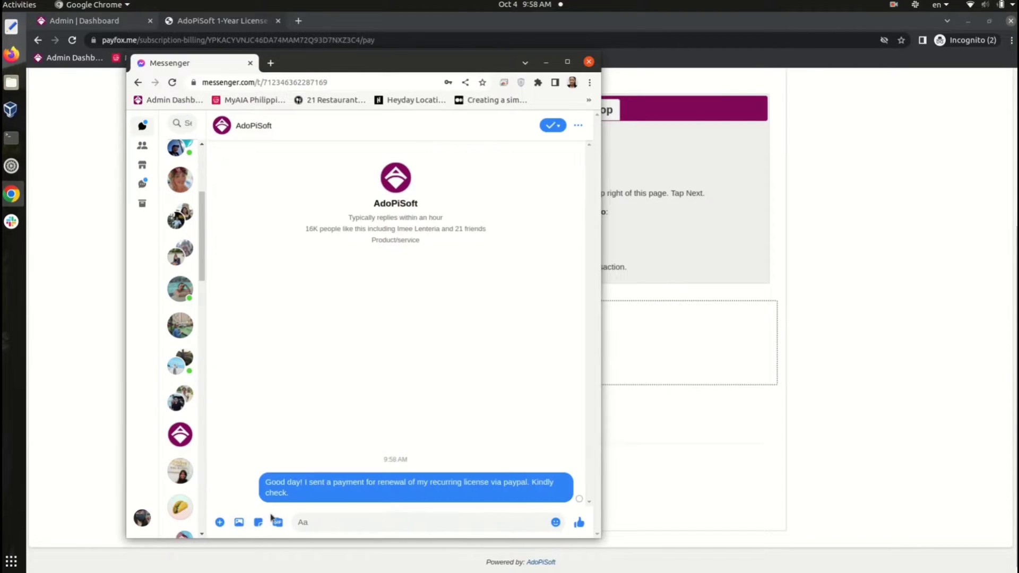
Attach and send the PayPal transaction PDF in the AdoPiSoft chat
left_click(235, 521)
double_click(426, 112)
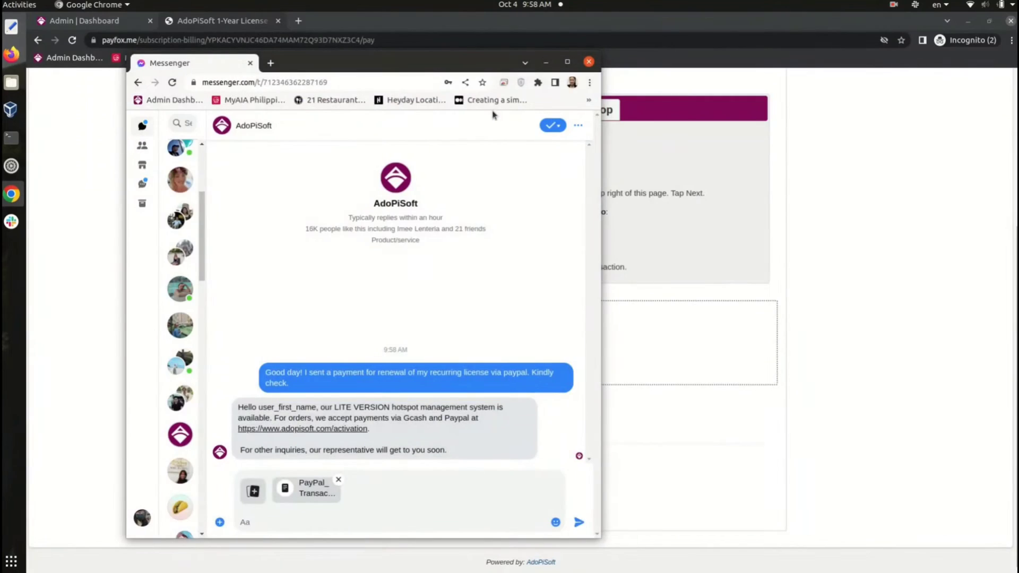
left_click(578, 522)
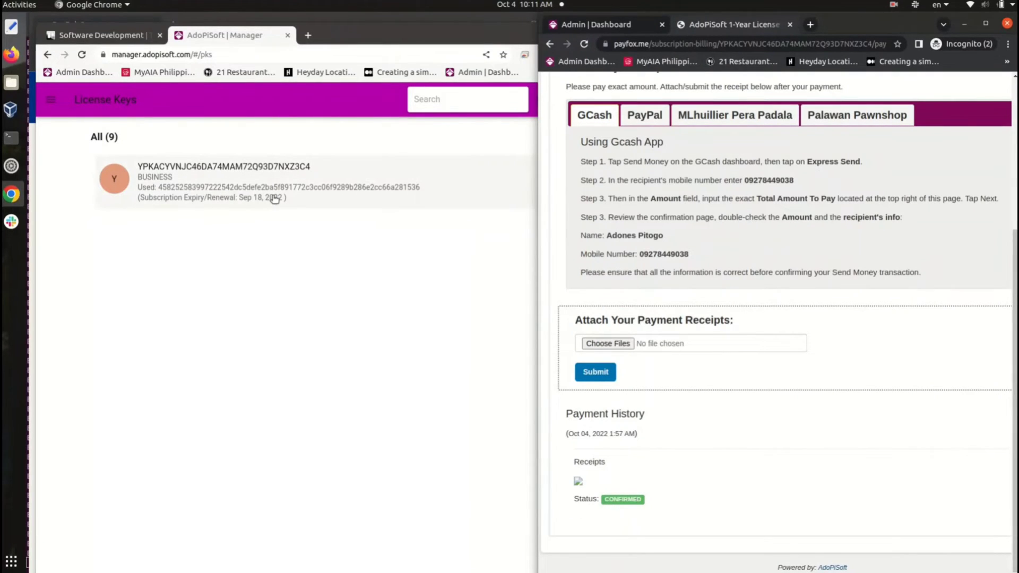
Refresh the AdoPiSoft Manager License Keys page with F5
key("F5")
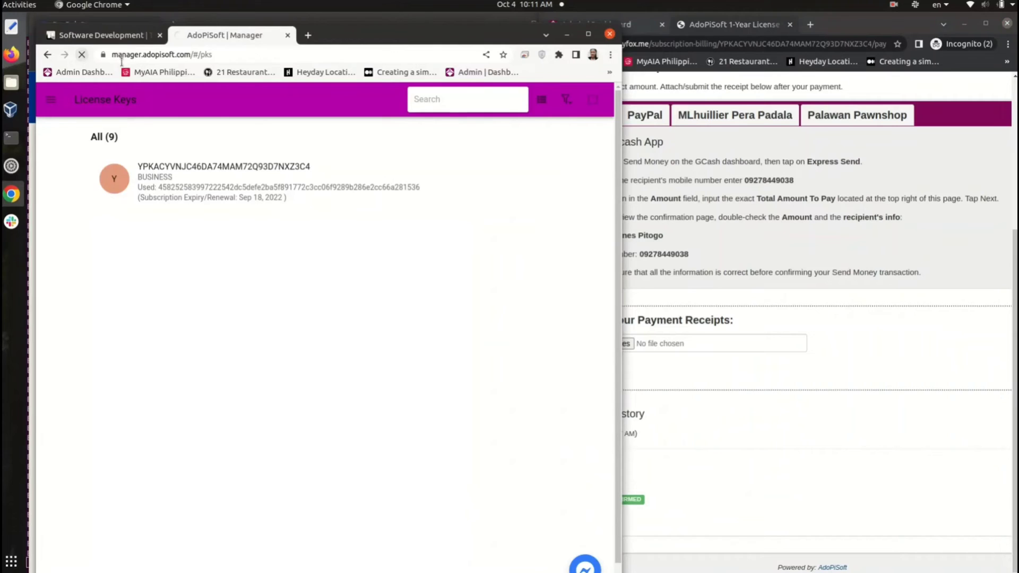